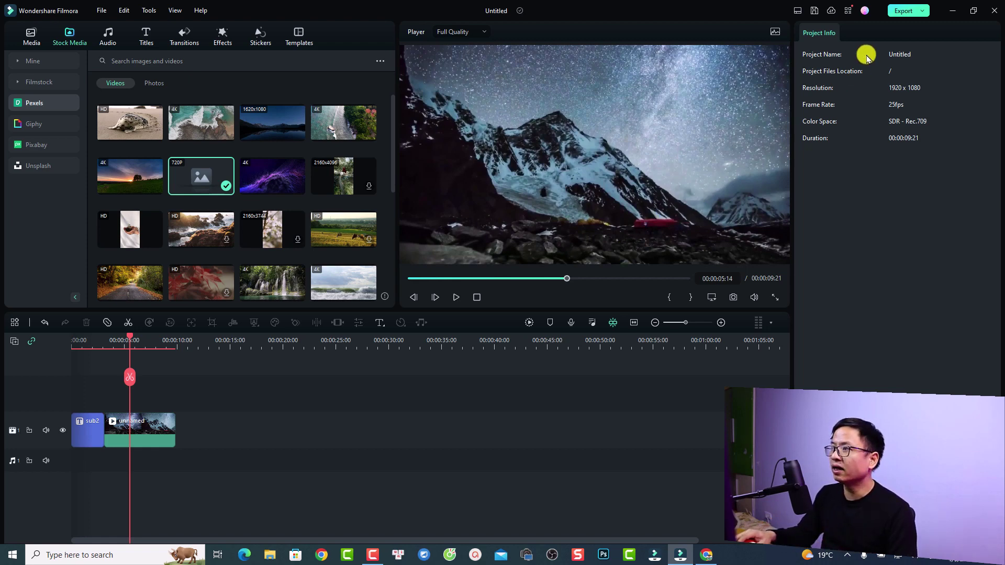
Switch the workspace to the Classic layout and start playing the timeline.
click(797, 11)
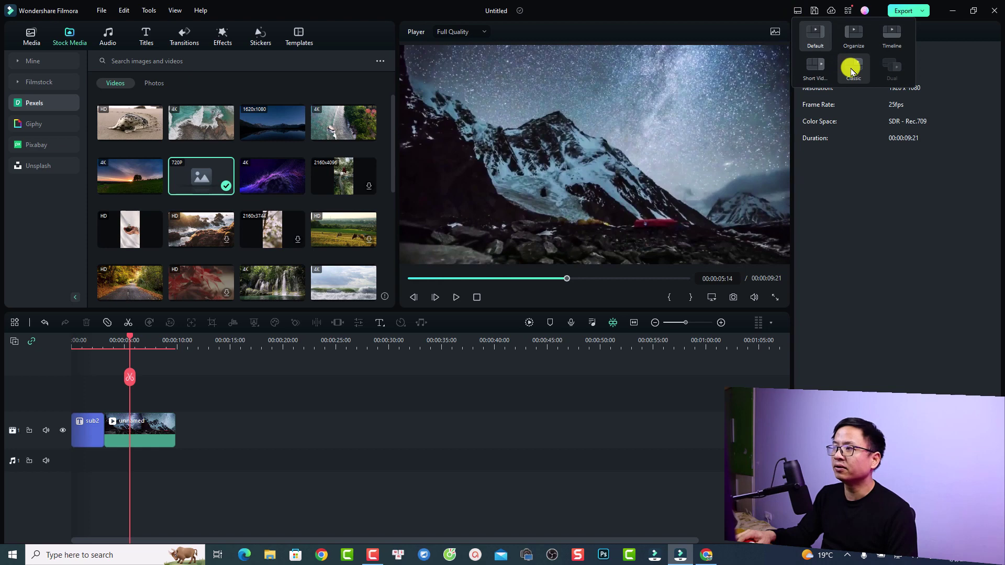
click(851, 71)
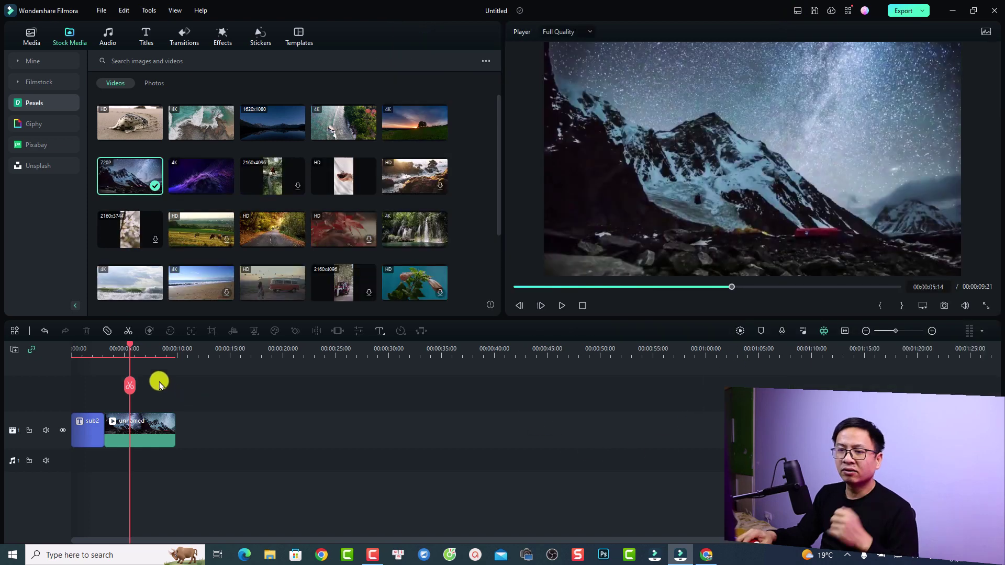
key(space)
key(space)
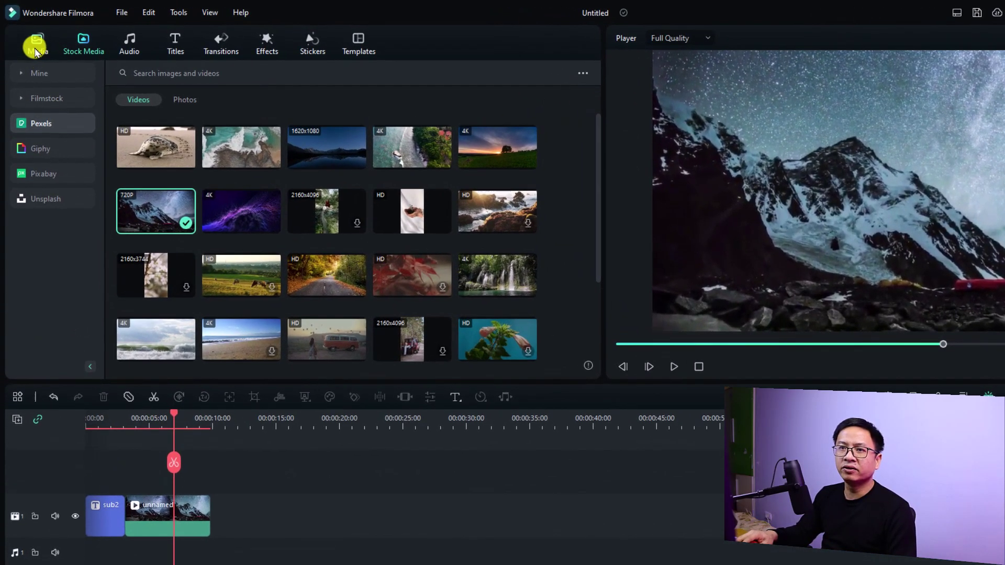
Open the Templates library and show the 11 Custom templates under Mine.
click(37, 51)
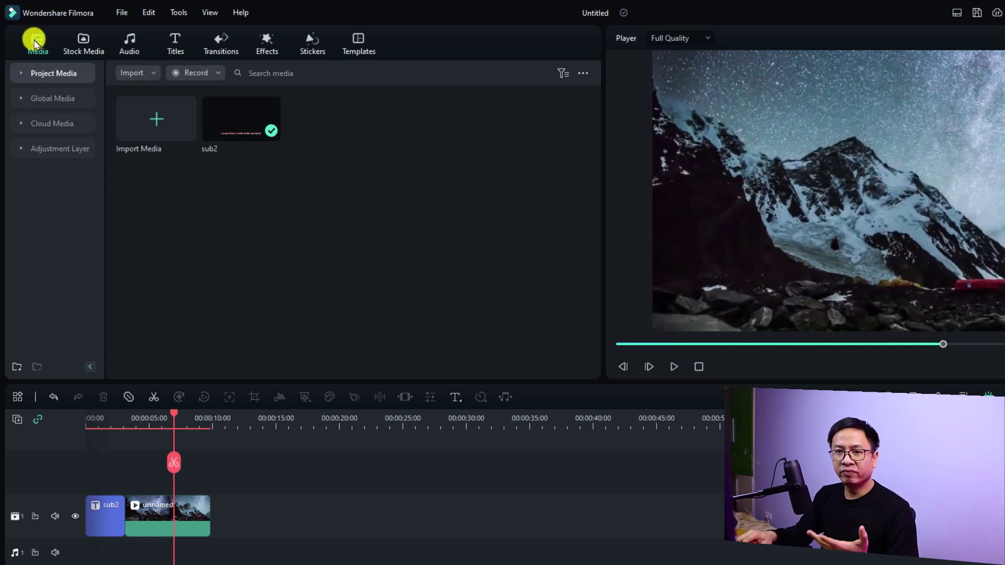
click(355, 45)
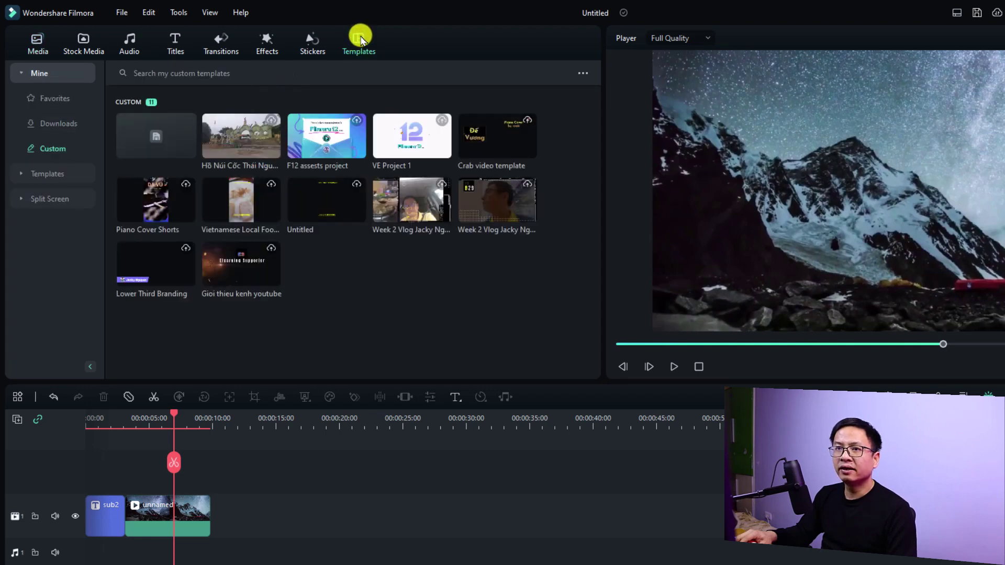
click(33, 76)
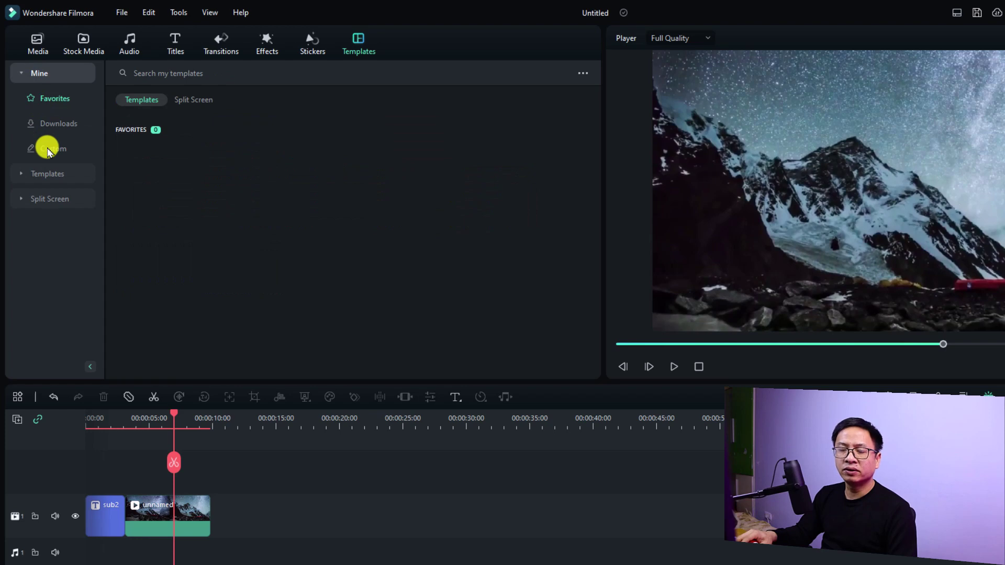
click(49, 149)
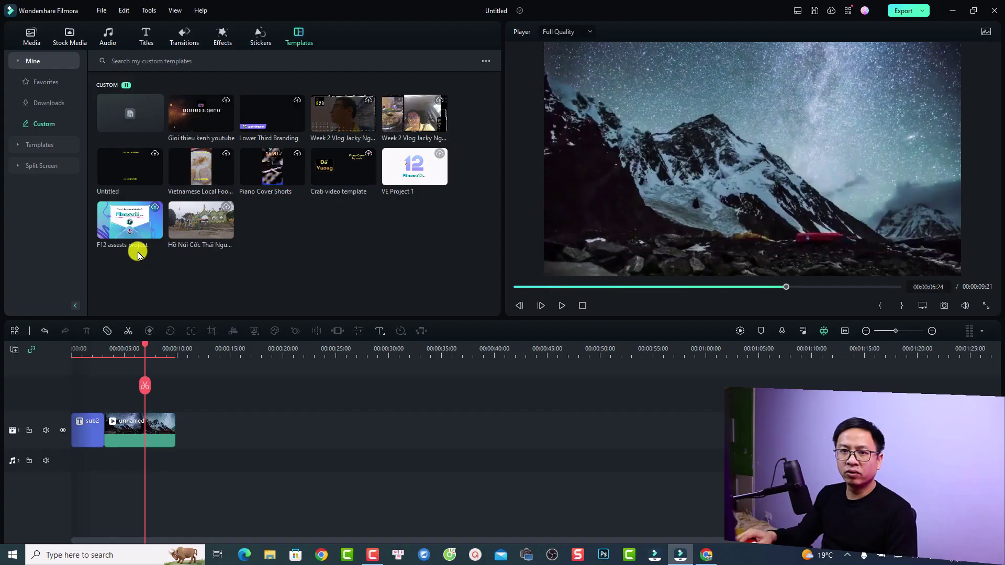
click(142, 429)
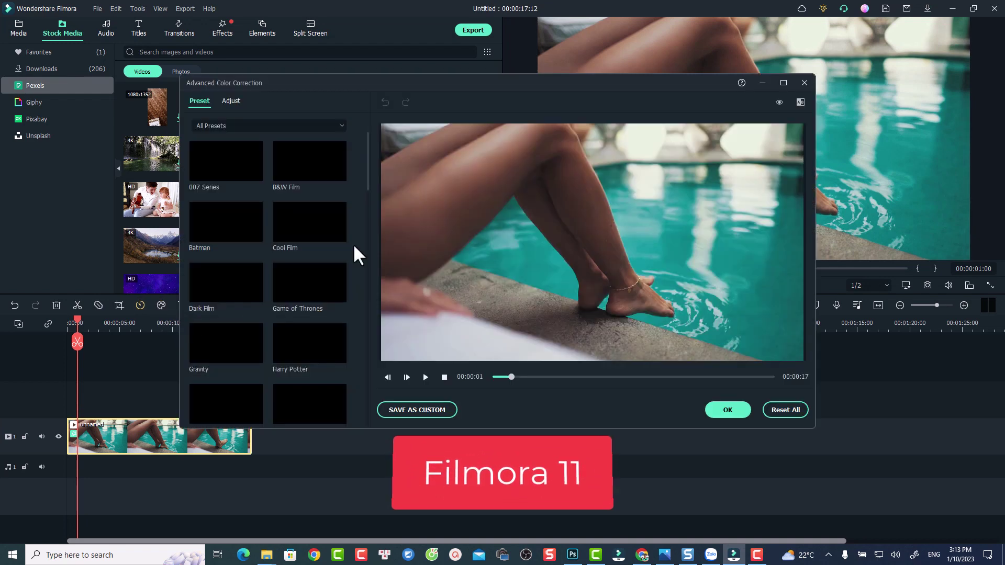
click(230, 101)
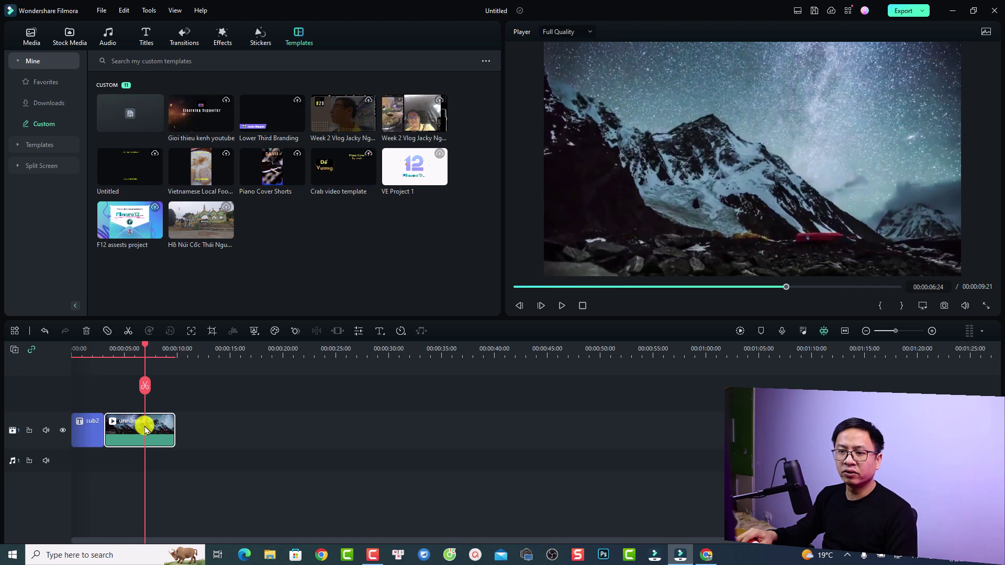
View the mountain clip's HSL and Curves colour settings, then check the preview quality options.
double_click(145, 429)
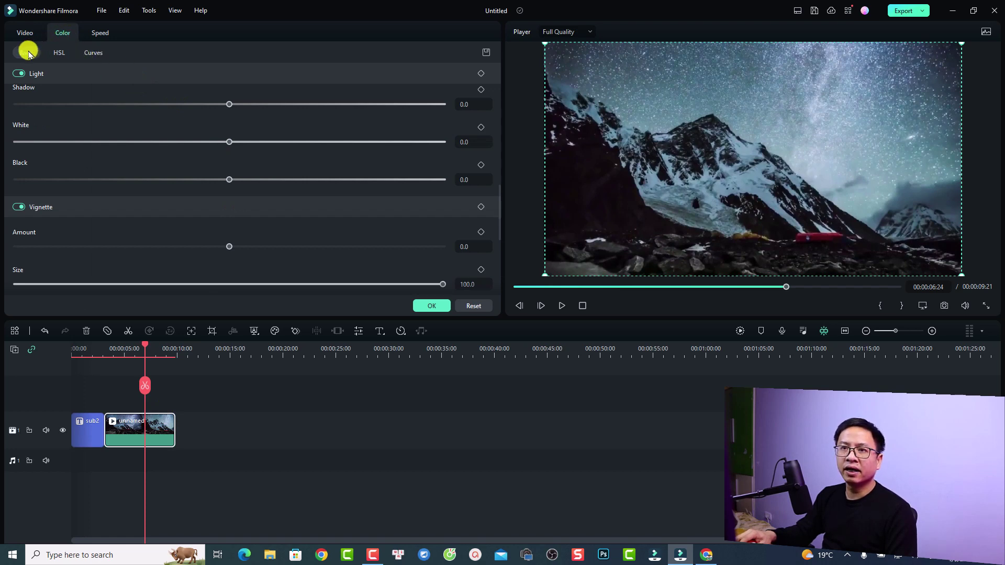
click(59, 53)
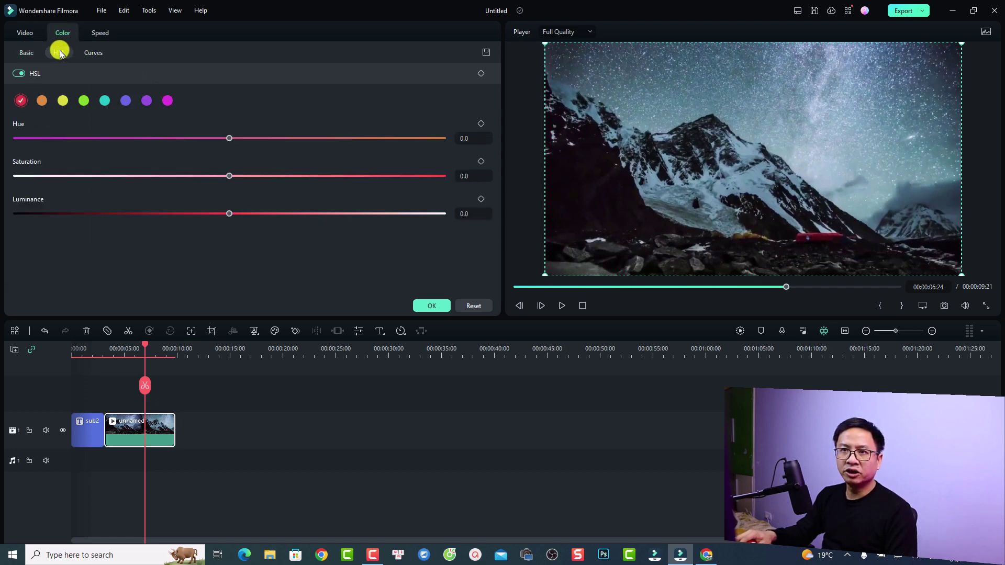
click(93, 52)
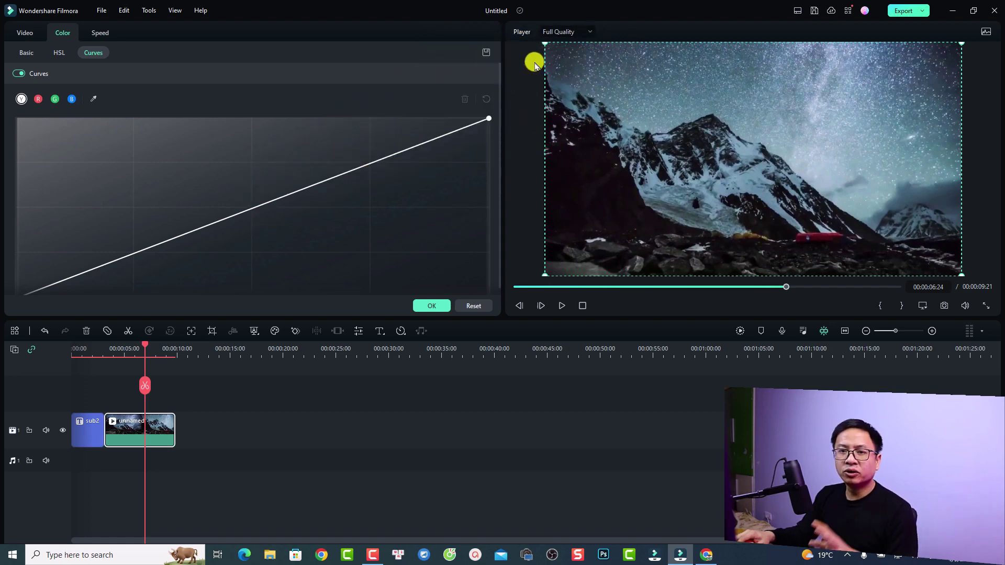
click(588, 34)
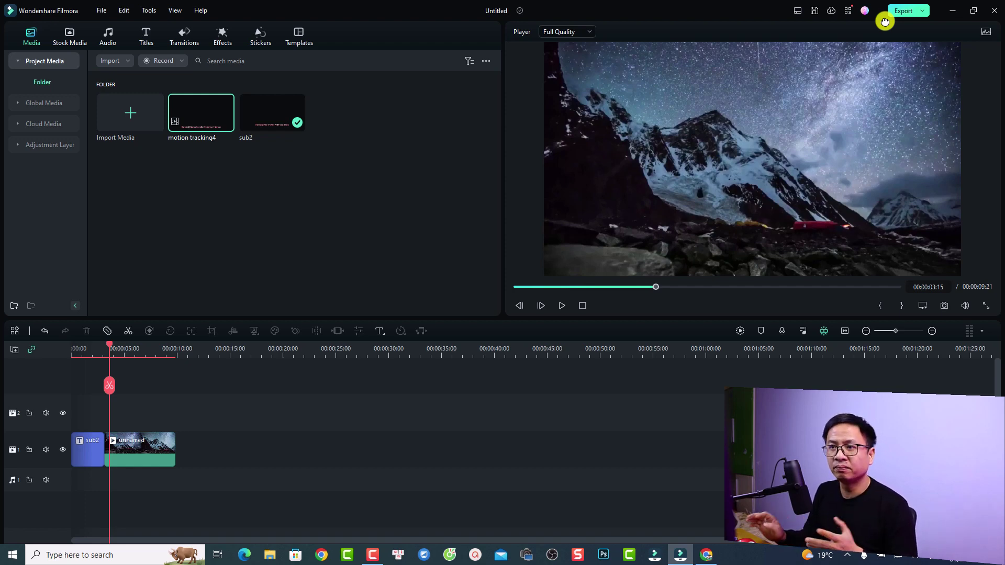
Drag the sub2 subtitle into the frame's upper part and mark sub2 as the in/out range.
click(87, 354)
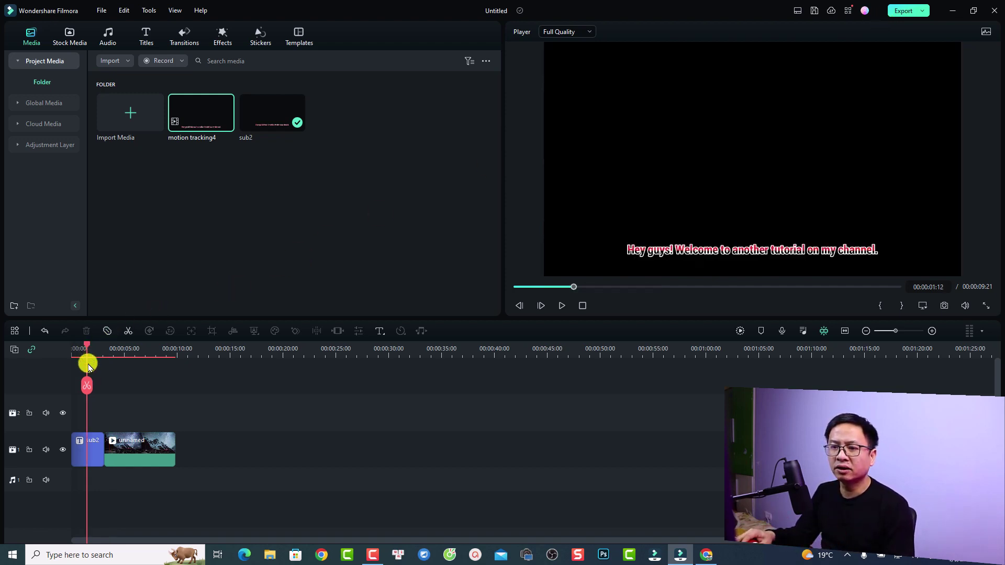
click(93, 452)
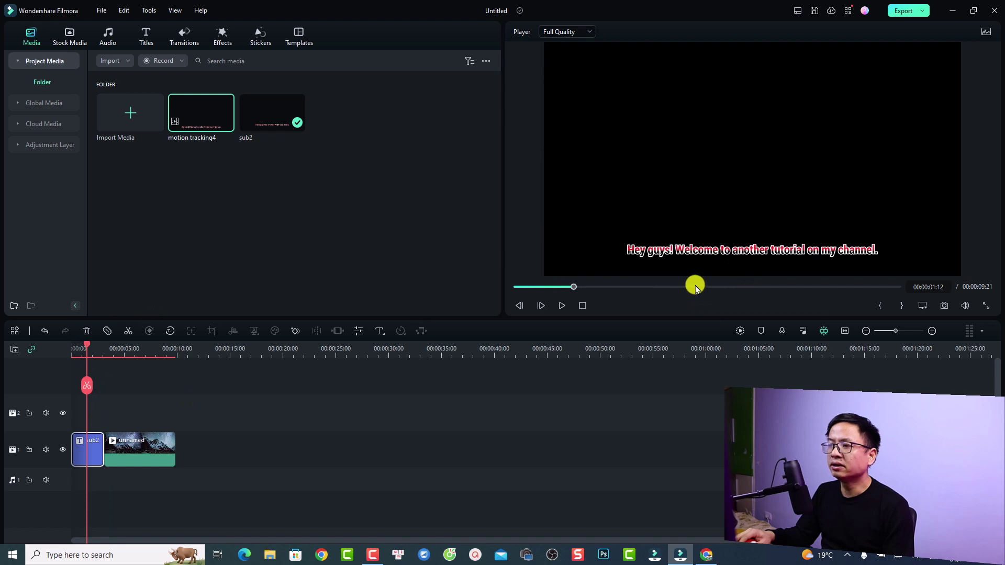
click(723, 252)
drag(722, 251, 724, 152)
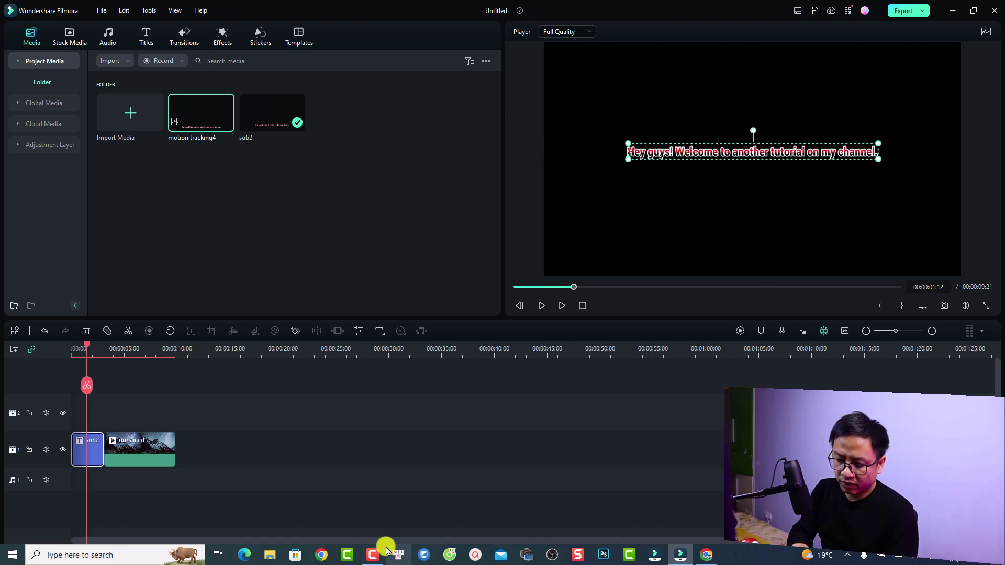
key(x)
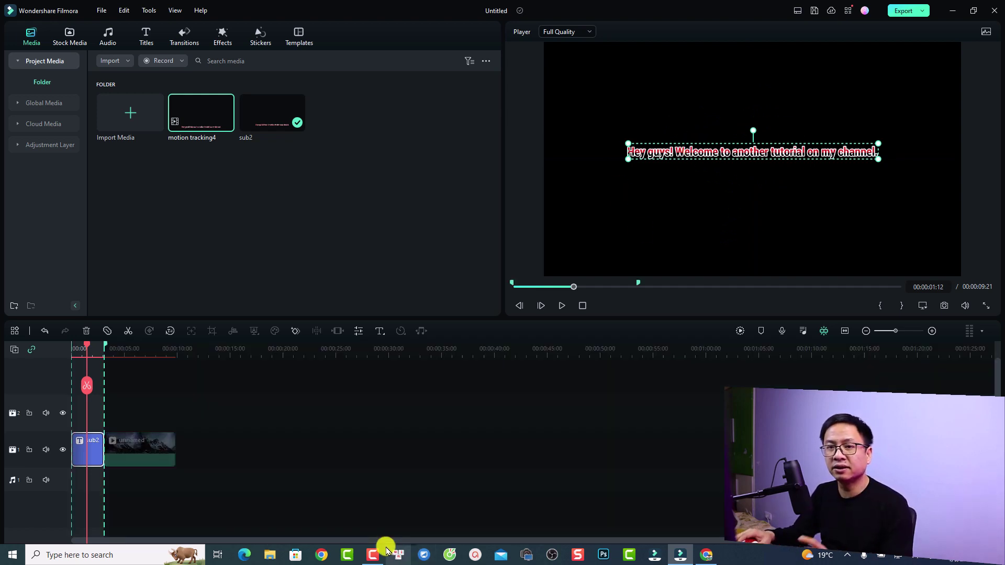
Export the range as GoPro Cineform, naming the file 'title with transparent background'.
click(906, 11)
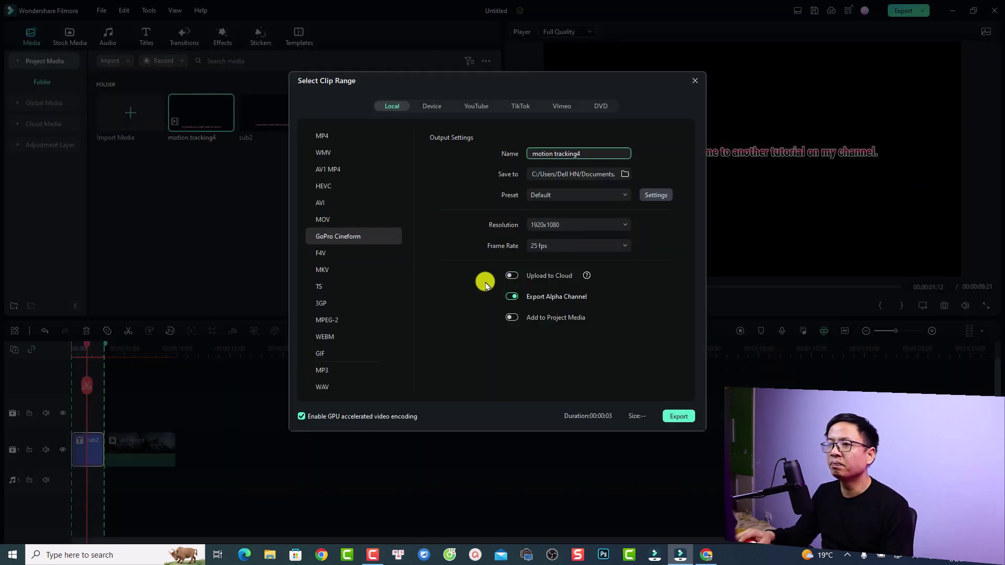
click(322, 136)
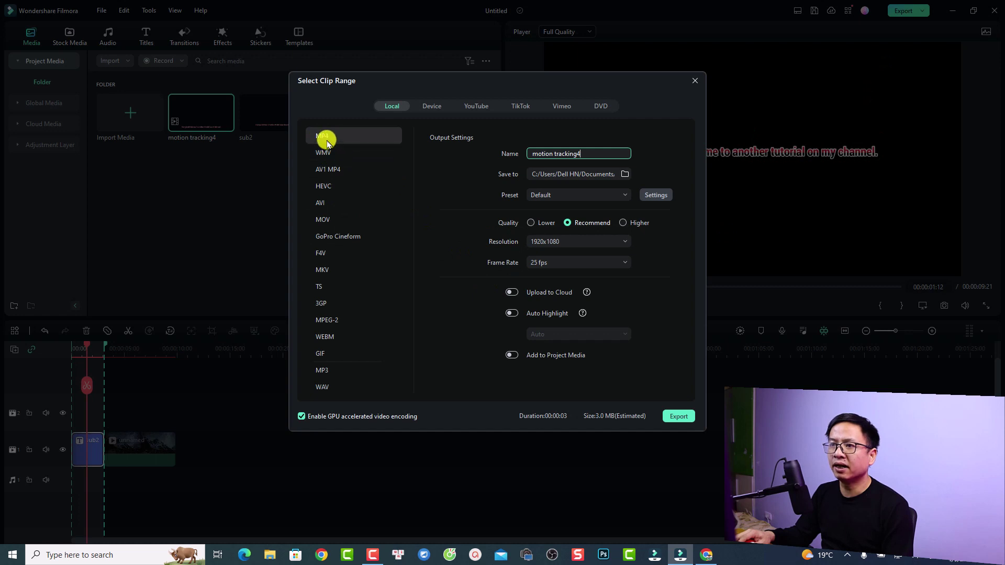
click(330, 237)
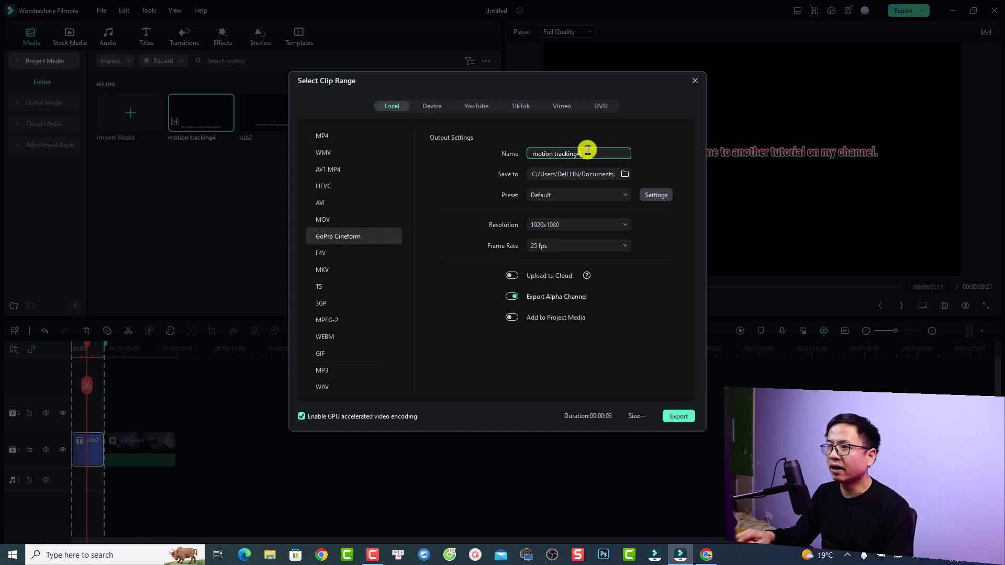
drag(584, 154, 513, 152)
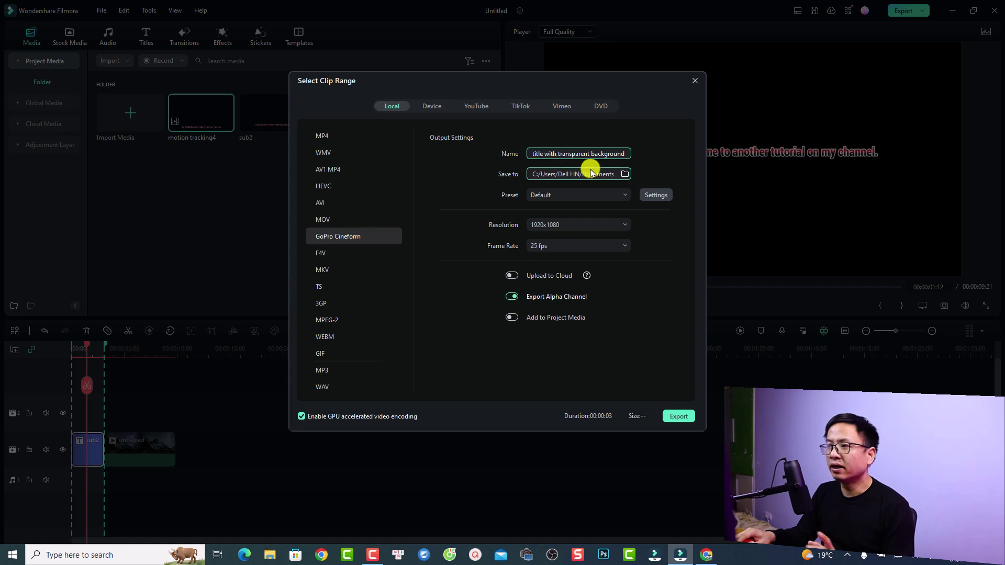
Confirm CFHD as the video encoder in the export settings.
click(656, 195)
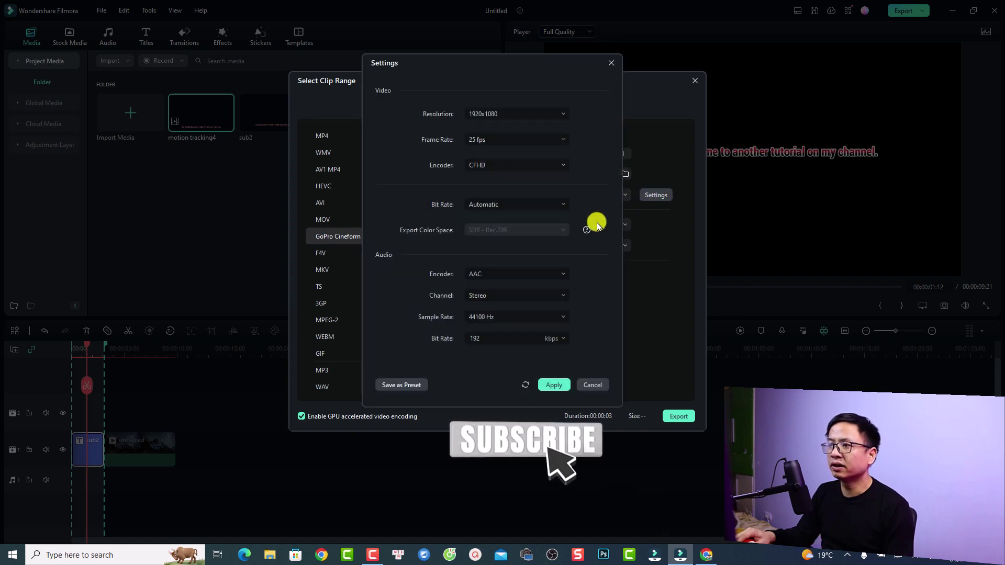
click(520, 165)
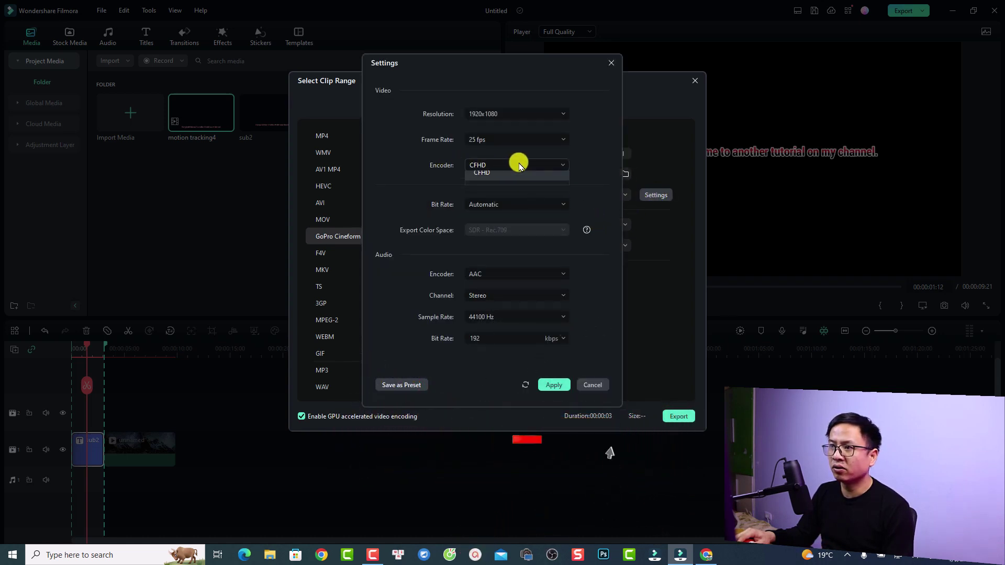
click(496, 185)
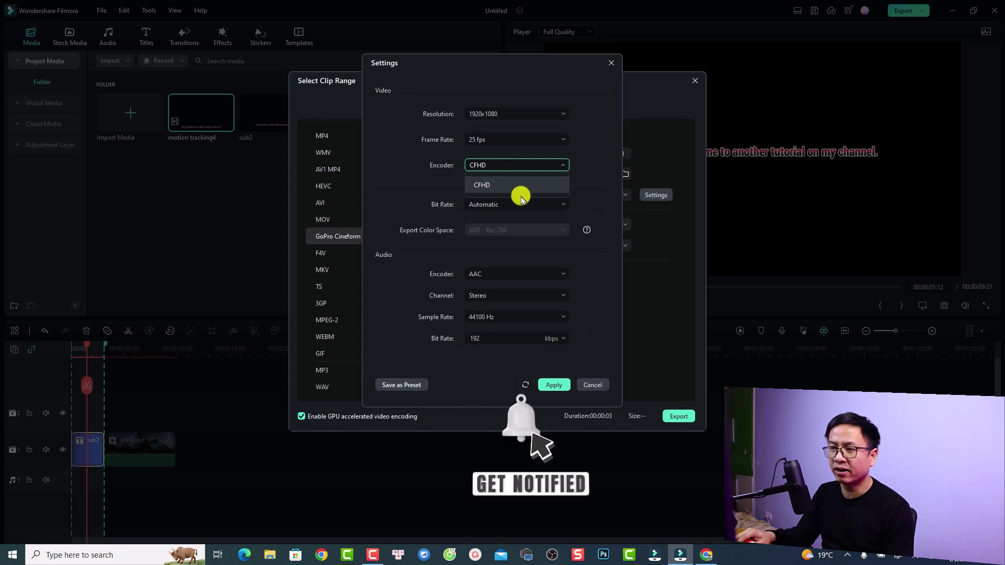
click(594, 385)
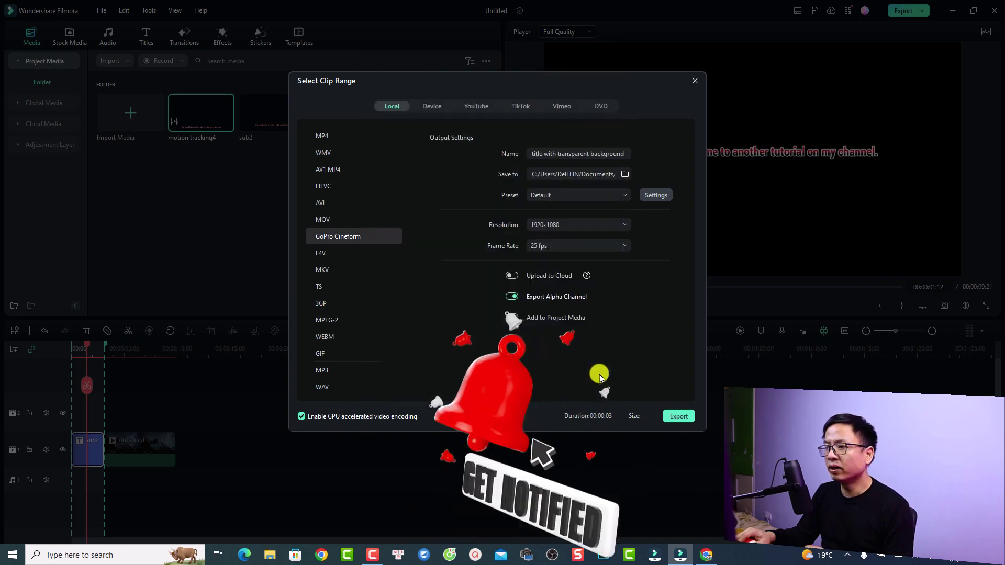
Enable Export Alpha Channel and start the export.
click(518, 299)
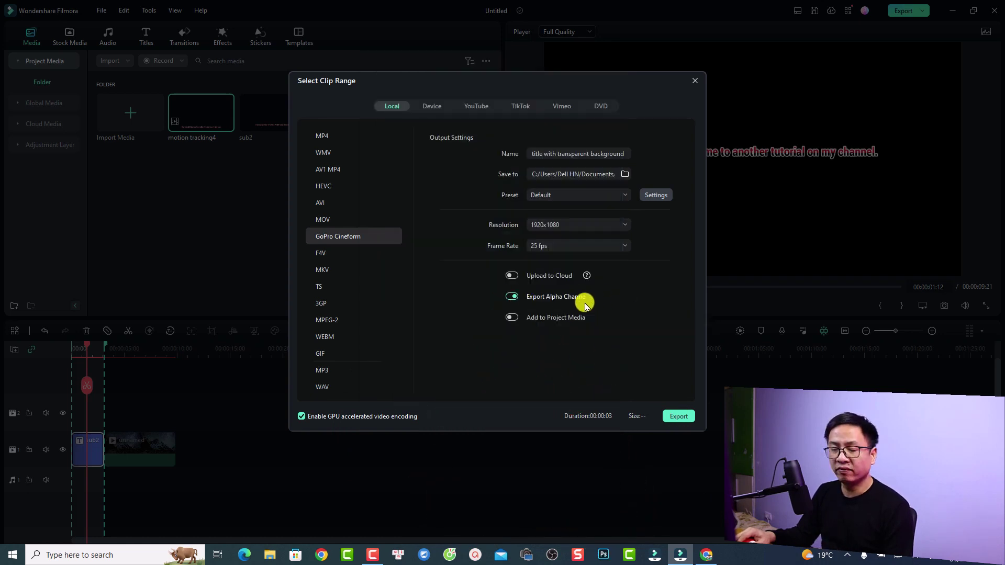
click(513, 297)
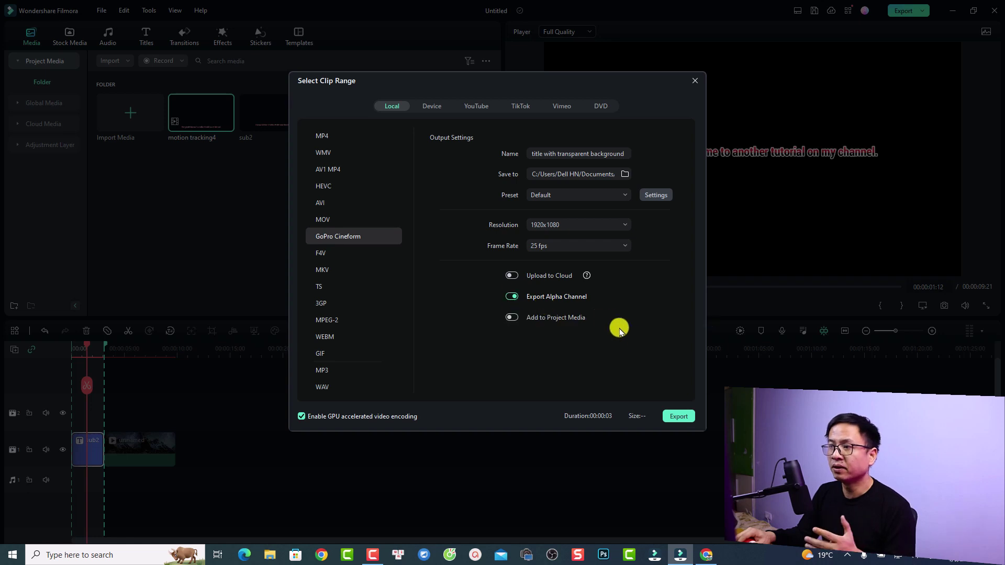
click(679, 417)
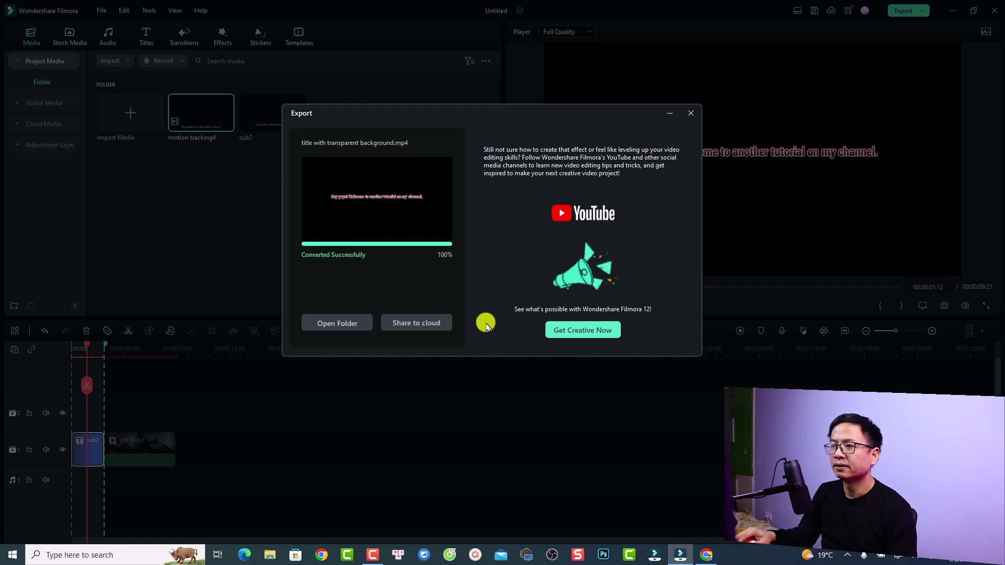
Drag 'title with transparent background' from the Output folder into Filmora's project media.
click(336, 323)
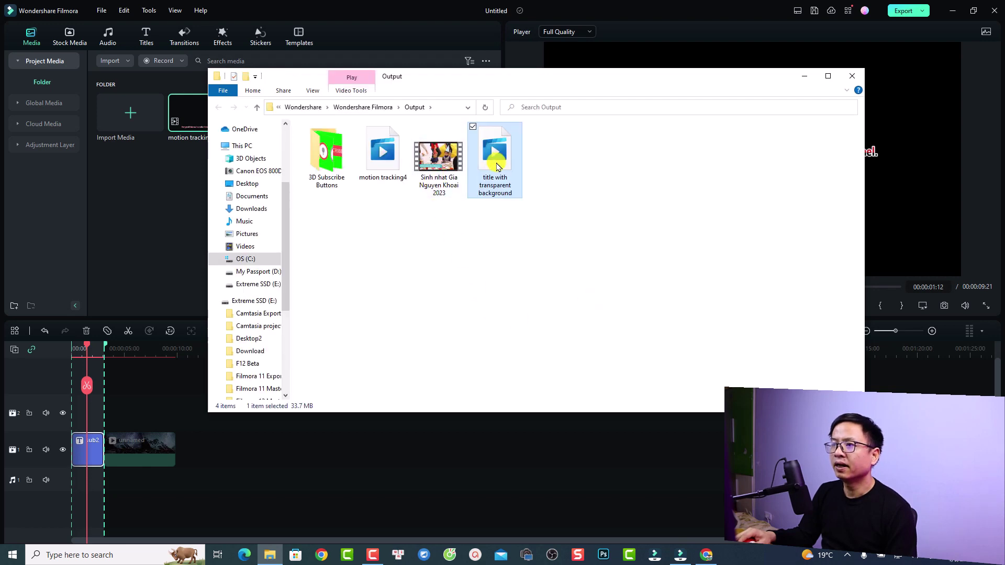
drag(496, 166, 145, 207)
click(162, 236)
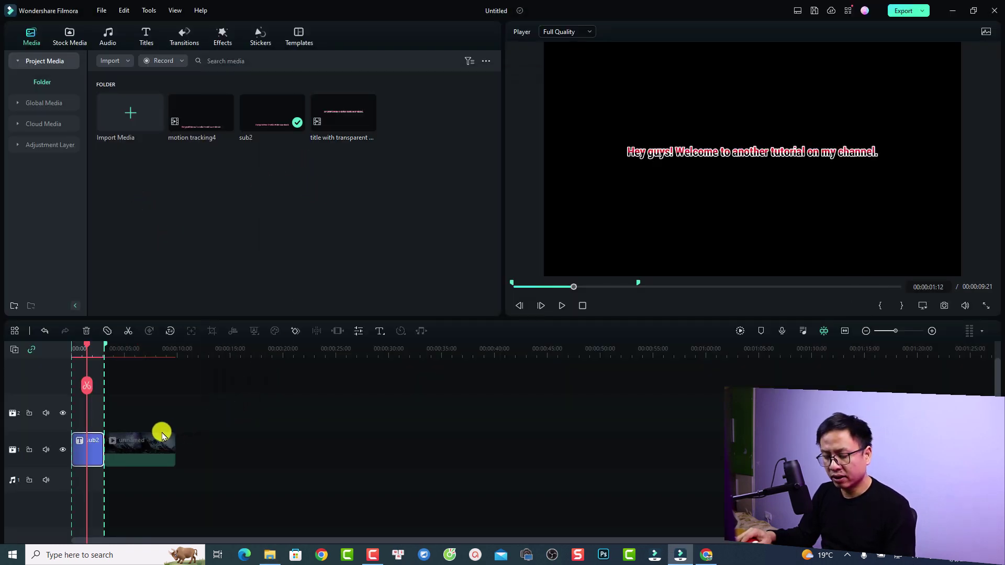
Put the transparent title on track 2 above the mountain clip and preview the overlay.
drag(162, 436, 161, 437)
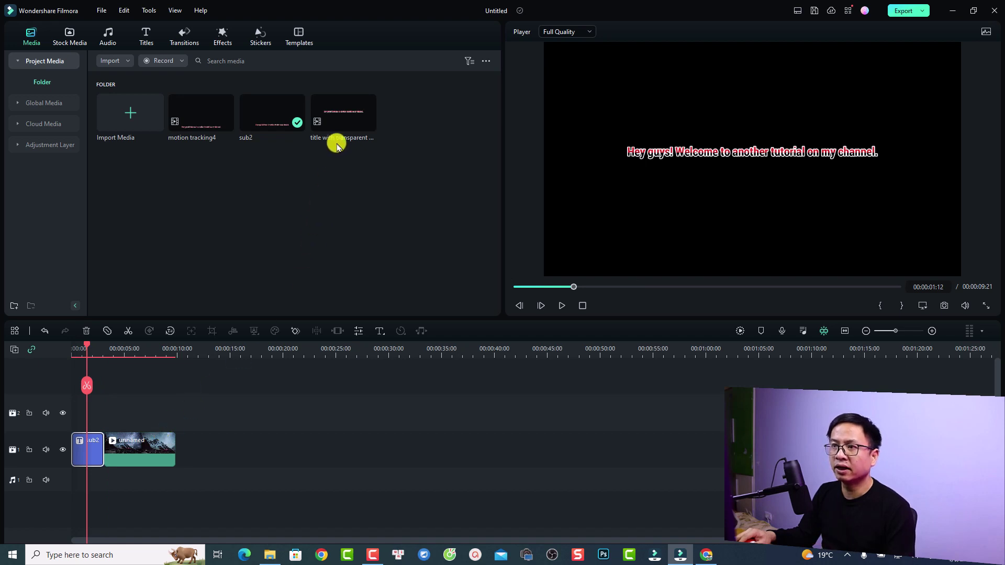
drag(339, 124, 115, 405)
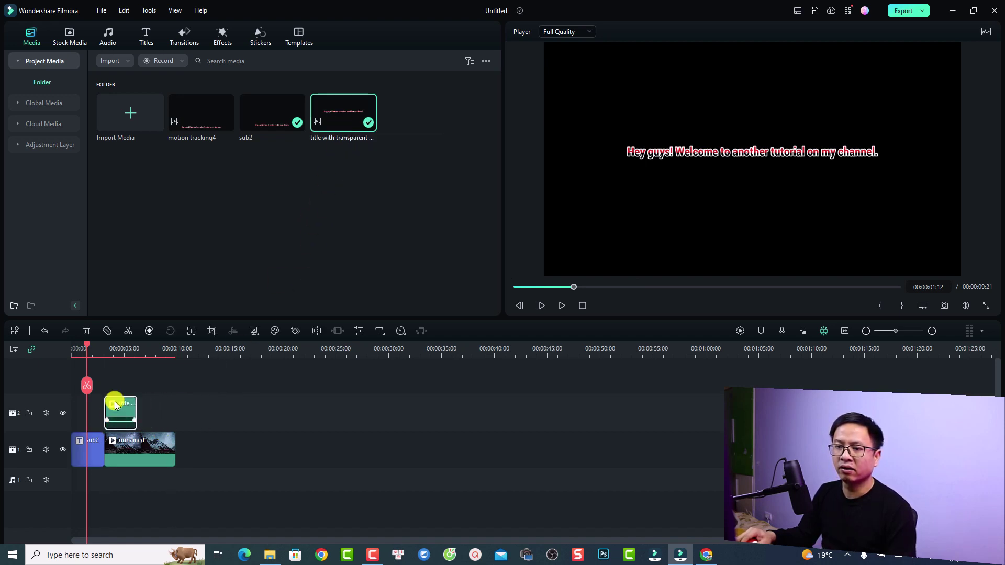
click(109, 353)
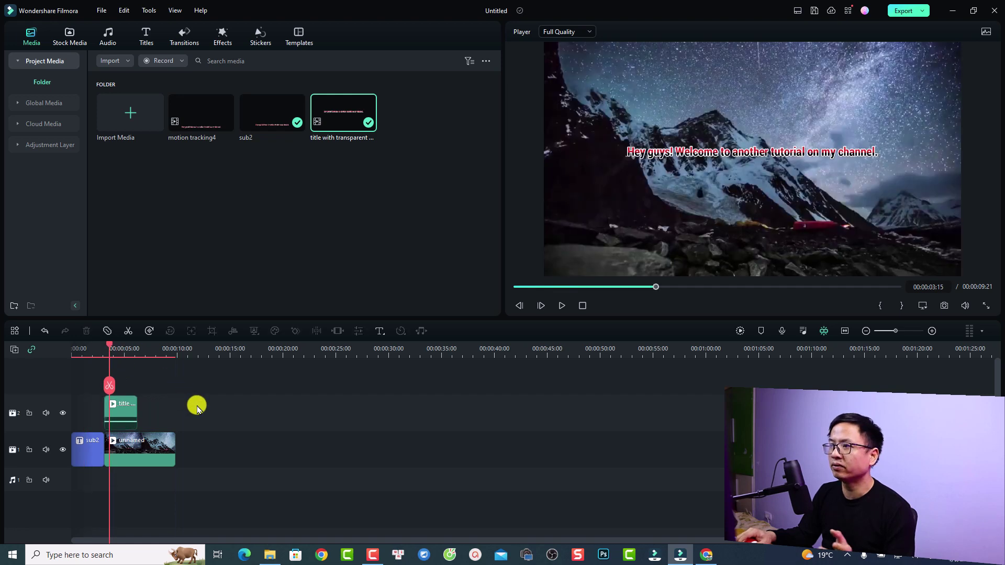
key(space)
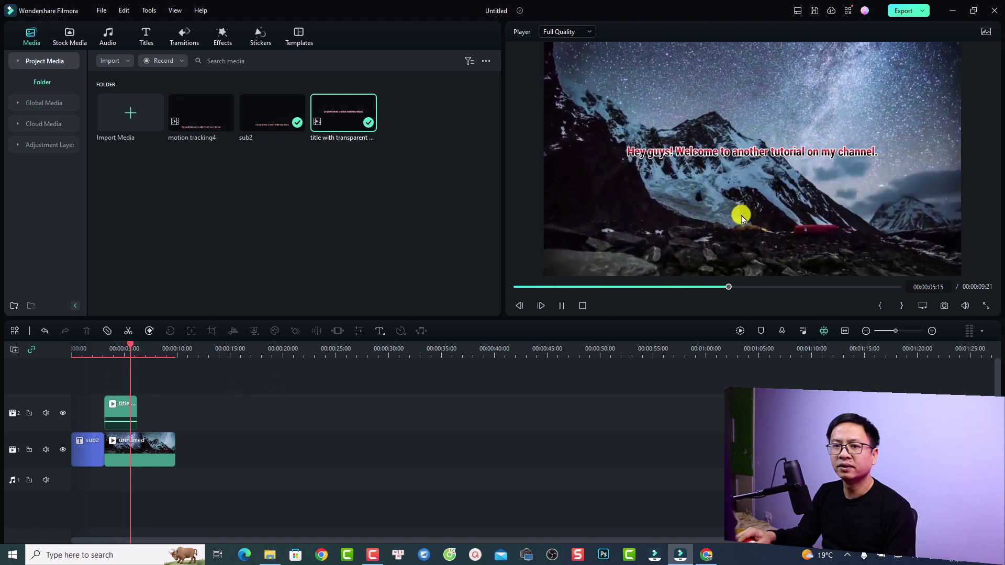
key(space)
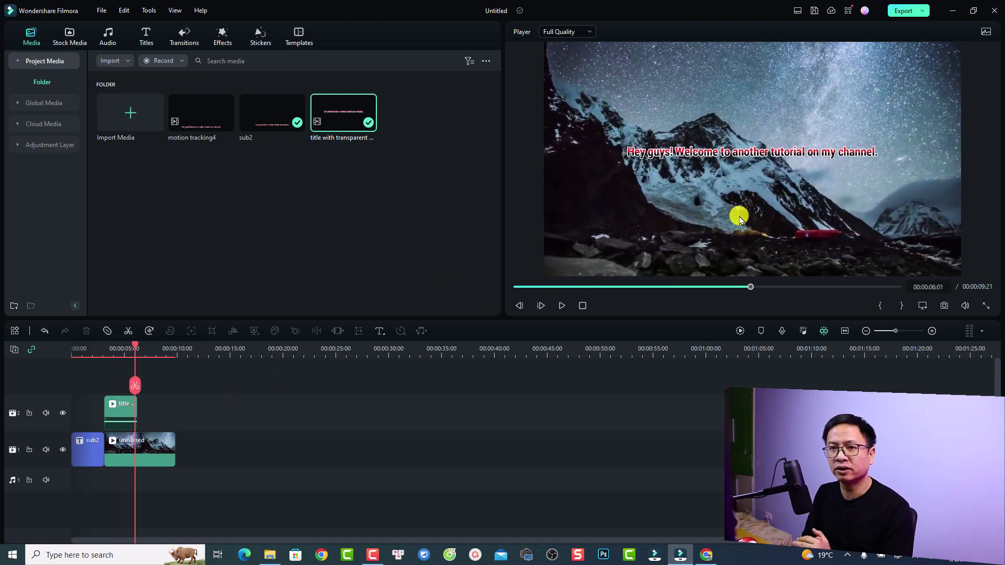